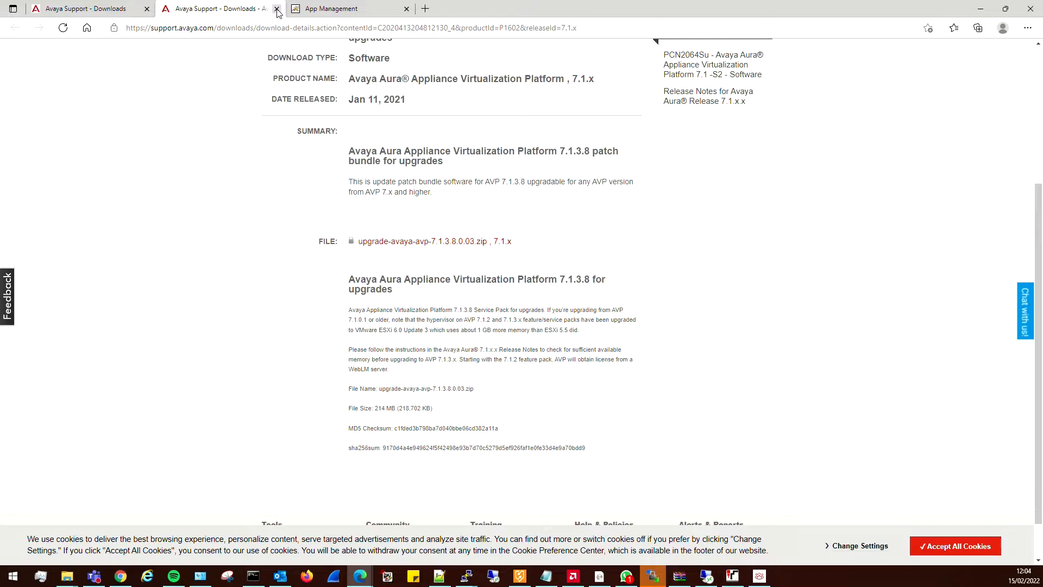
Return to the downloads list and open the details of Avaya Aura Appliance Virtualization Platform 7.1, 7.1.x.
left_click(276, 9)
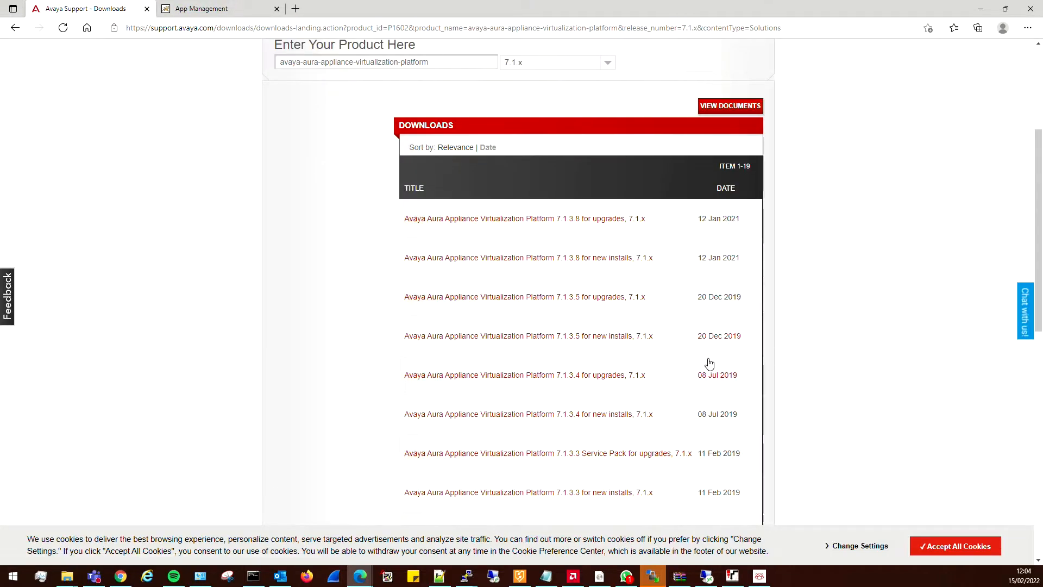
scroll(707, 364, "down", 8)
scroll(656, 340, "down", 3)
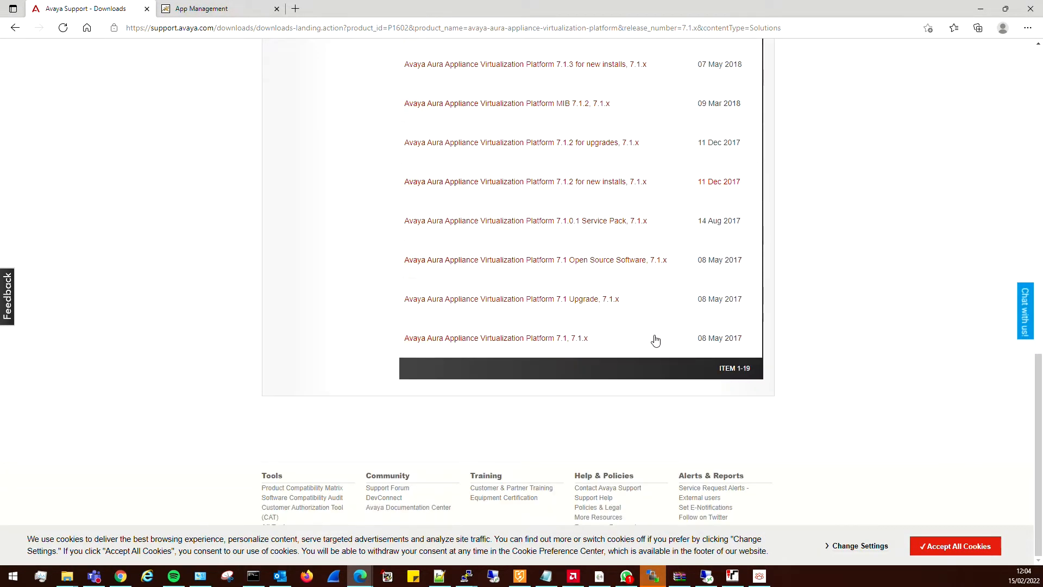
left_click(495, 341)
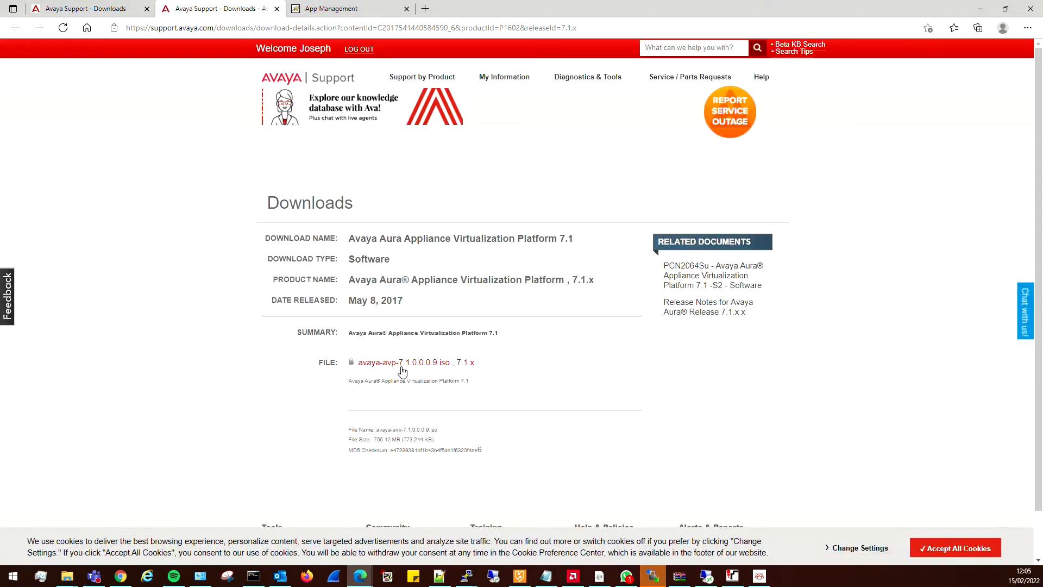
Go back to the downloads list, review its packages and open the details of Appliance Virtualization Platform 7.1.3.8 for new installs.
left_click(276, 9)
scroll(571, 344, "up", 10)
scroll(571, 343, "down", 3)
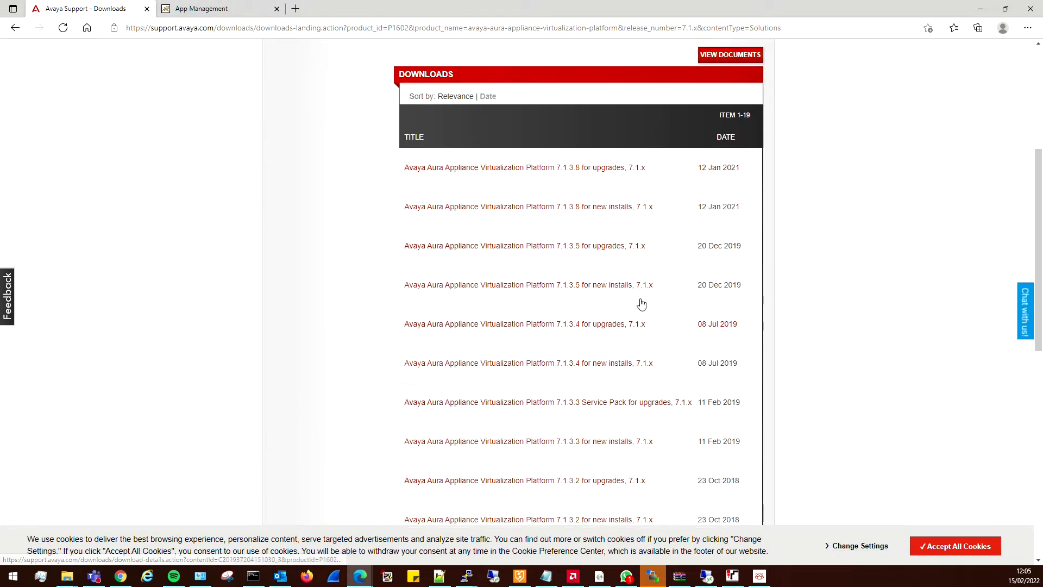
scroll(641, 302, "up", 3)
scroll(647, 226, "down", 3)
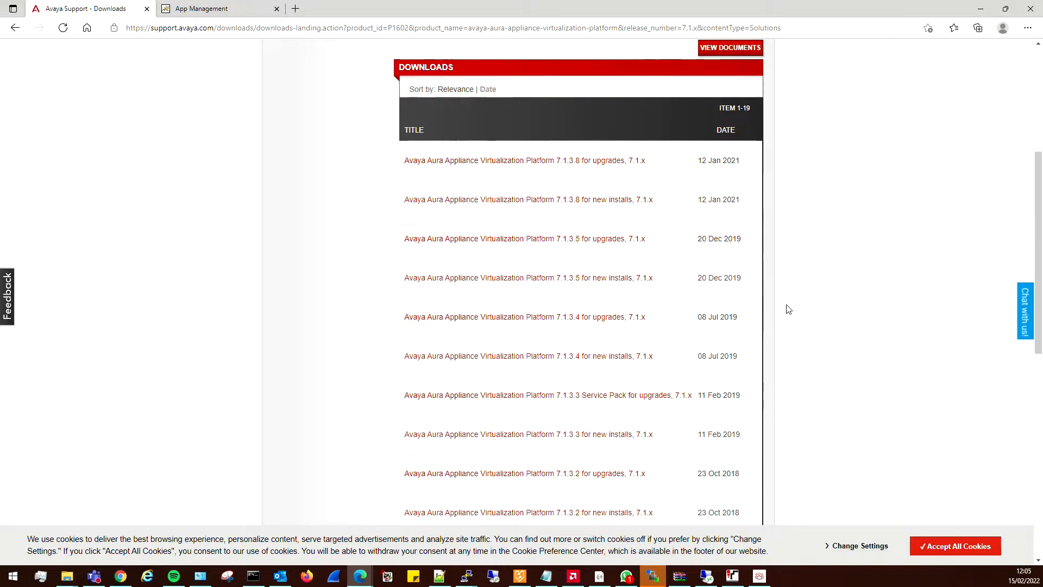
scroll(689, 314, "down", 4)
scroll(672, 316, "down", 4)
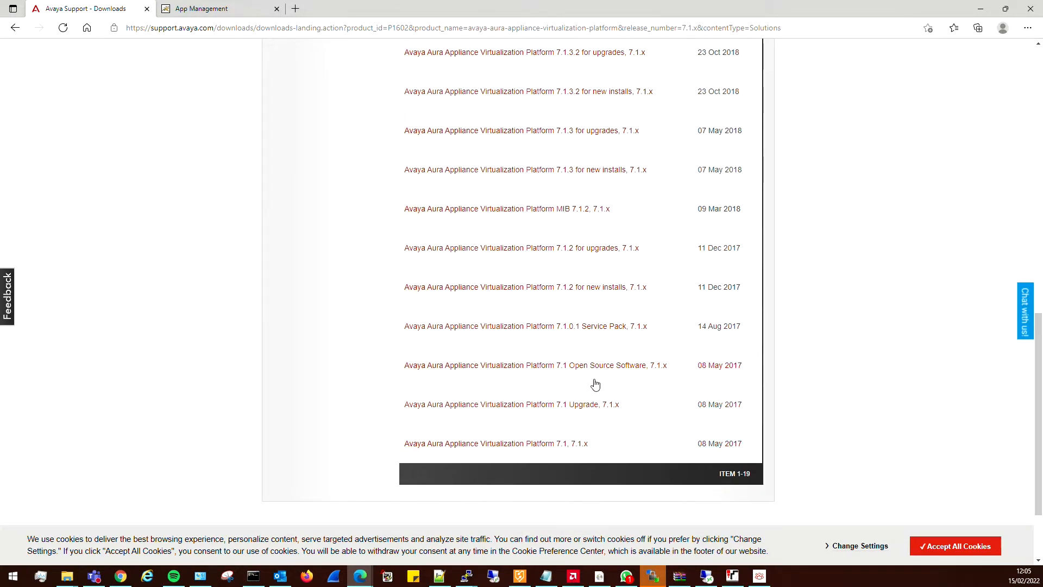
scroll(595, 386, "up", 12)
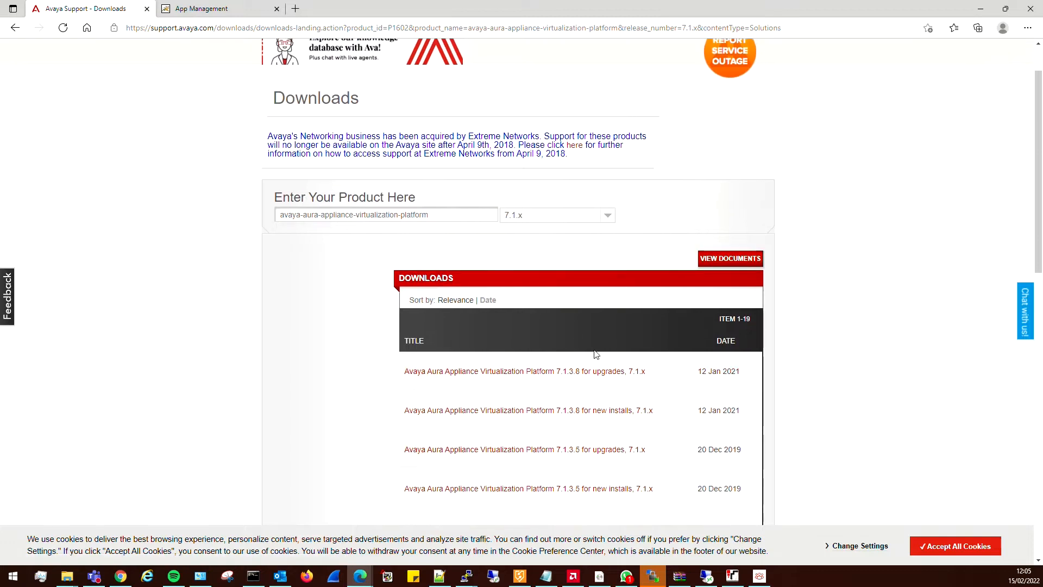
scroll(800, 387, "down", 4)
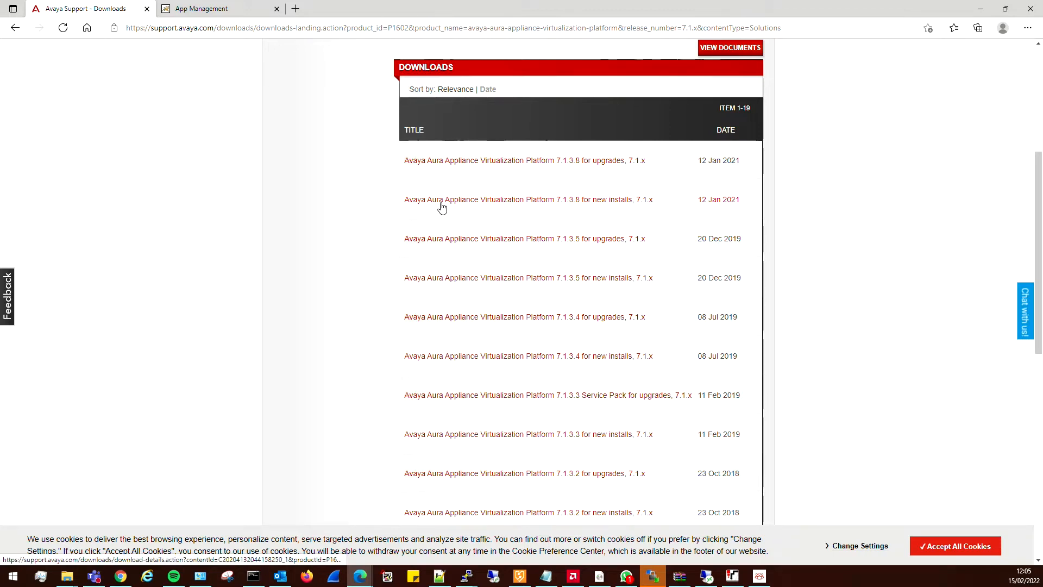
left_click(585, 202)
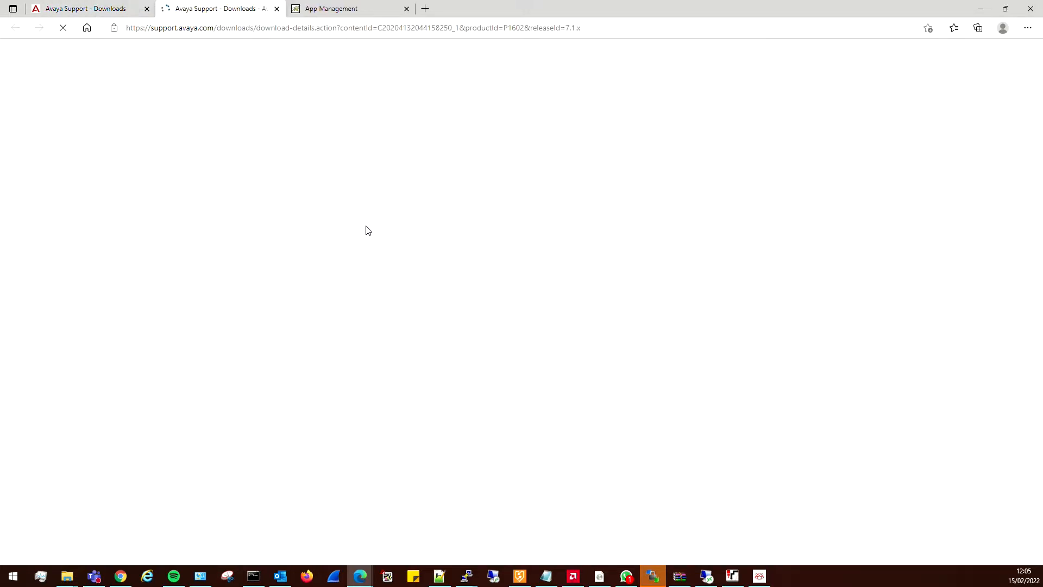
scroll(510, 361, "down", 4)
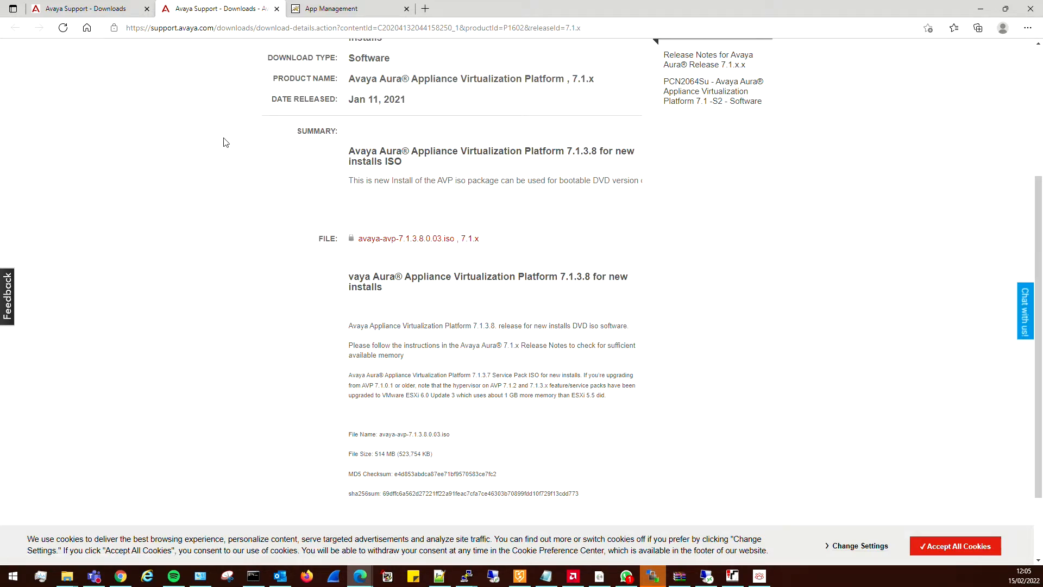
Open Kickstart Generation in the SDM client and choose AVP 7.1.x with Dual Stack Setup turned off.
left_click(327, 11)
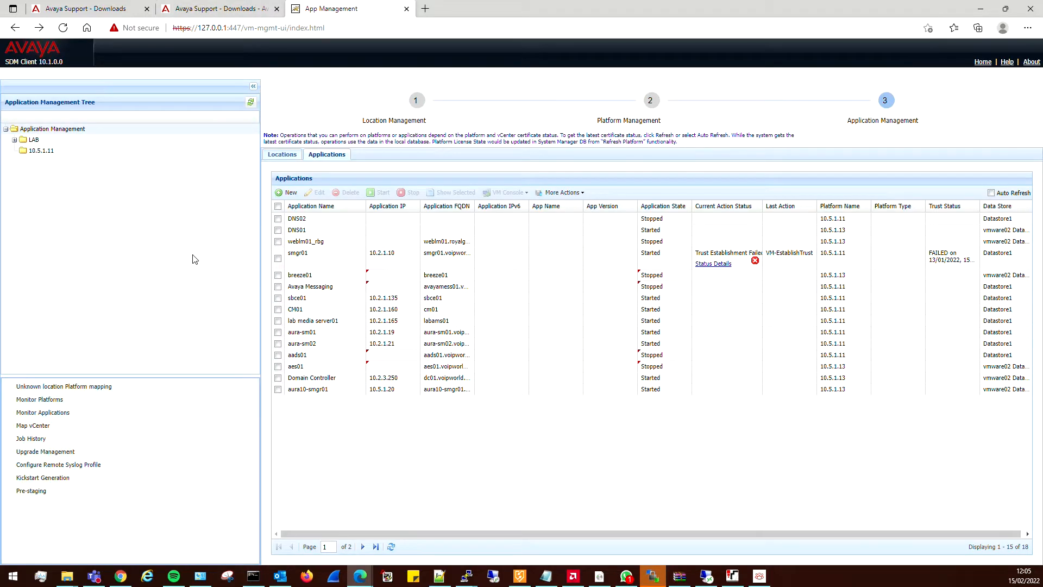
left_click(52, 482)
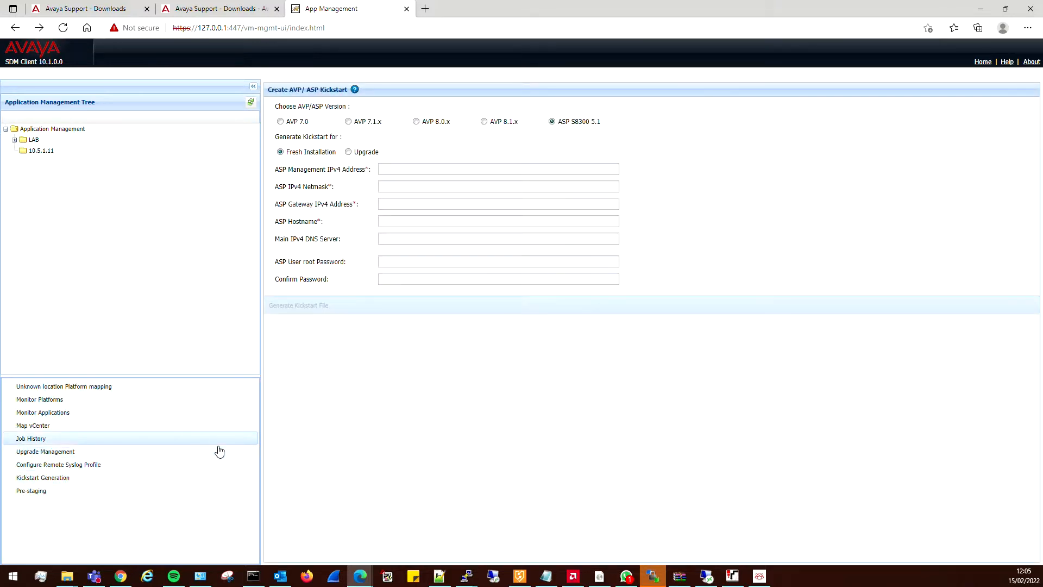
left_click(348, 121)
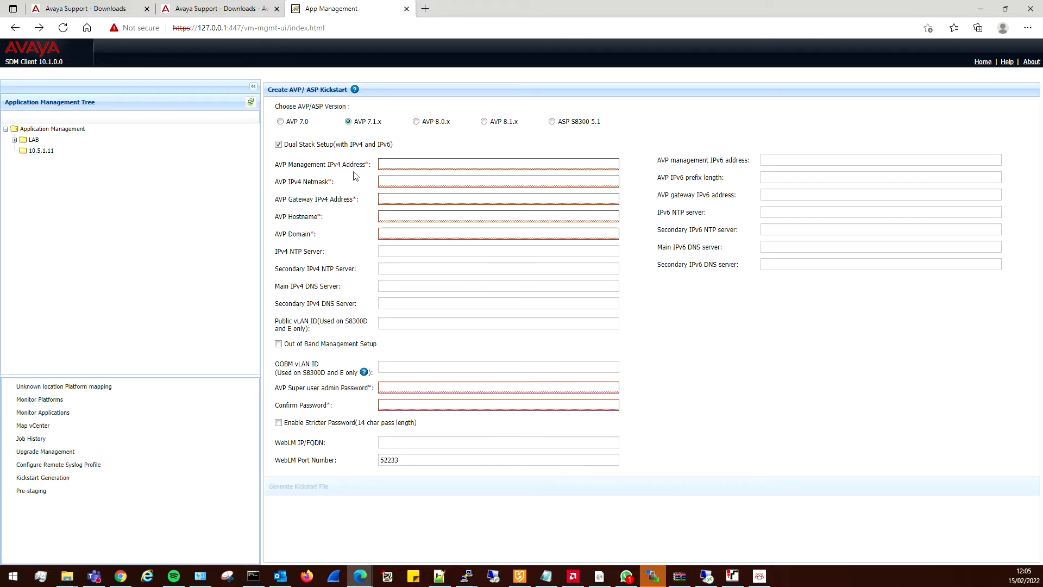
left_click(279, 145)
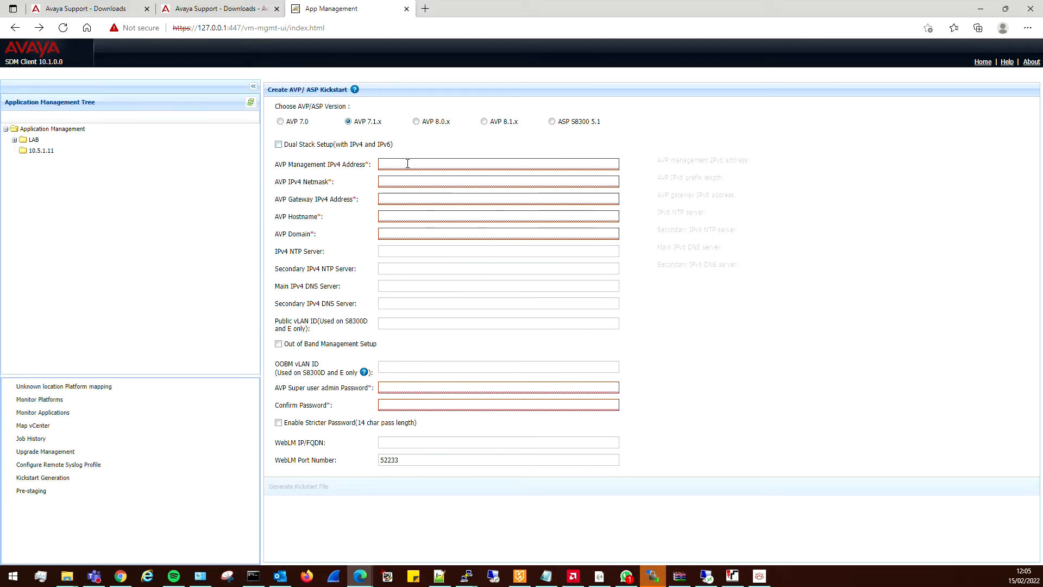
Set the AVP management IPv4 address to 10.5.1.156, the netmask to 255.255.255.0 and the gateway to 10.5.1.1.
left_click(407, 163)
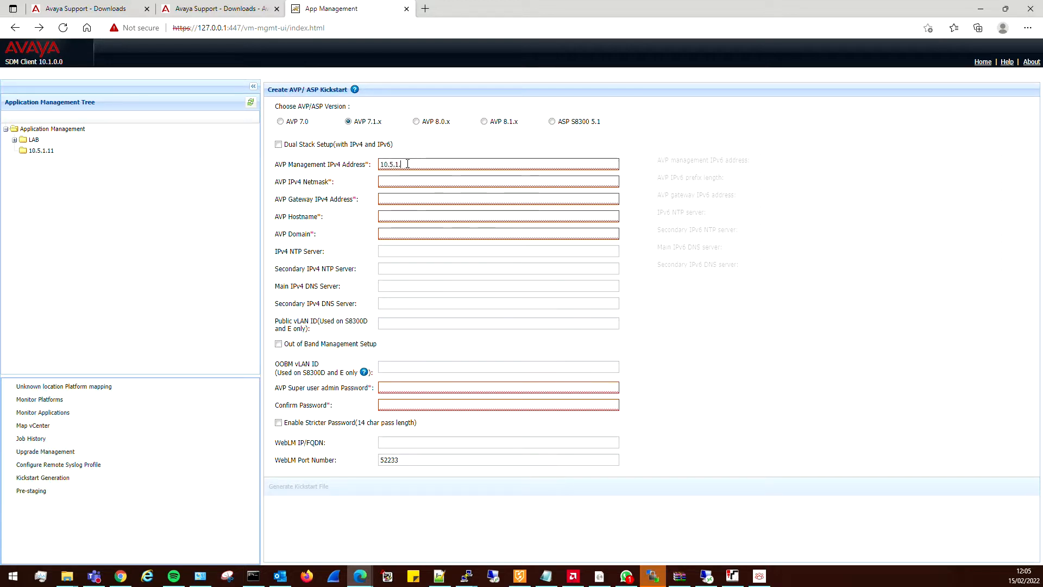
type("156")
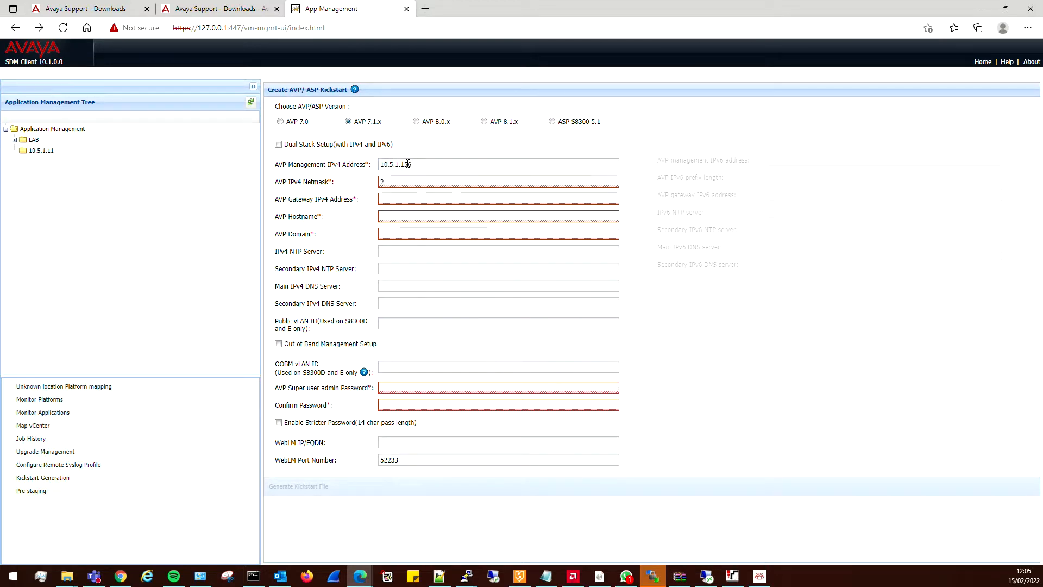
type("255.255.2")
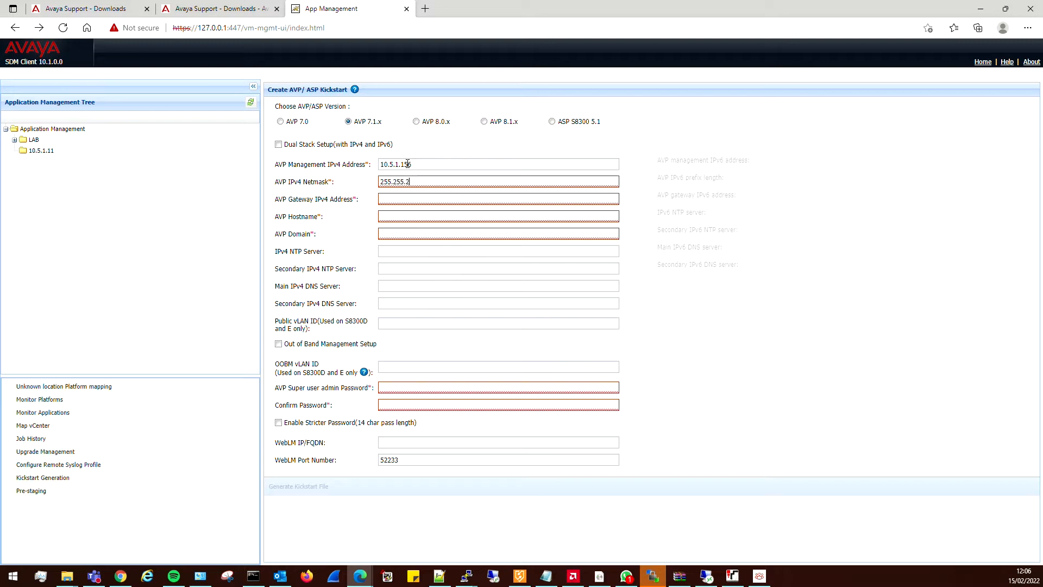
type("55.0")
key("Tab")
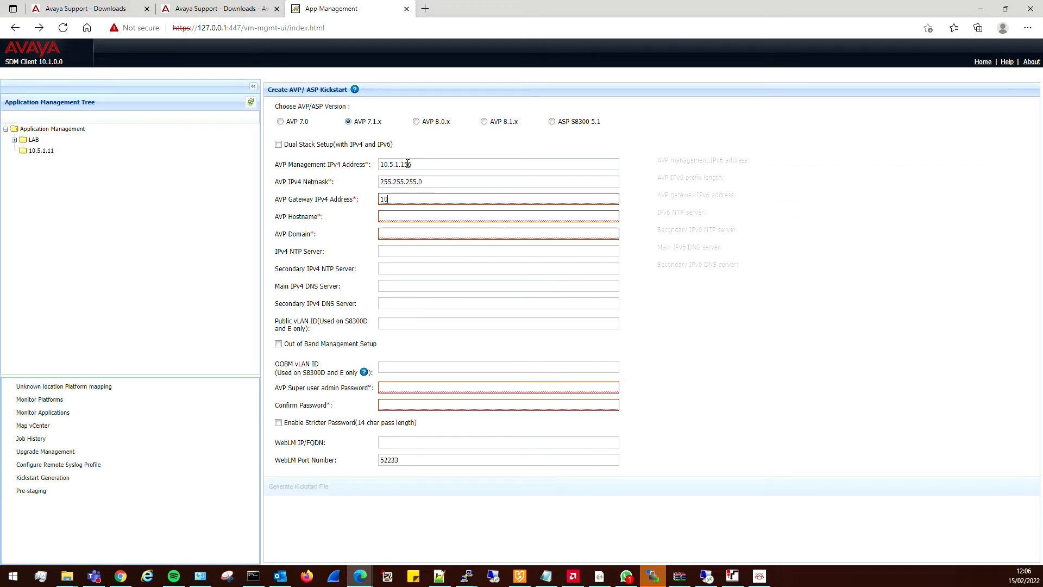
type("10.5.1.1")
key("Tab")
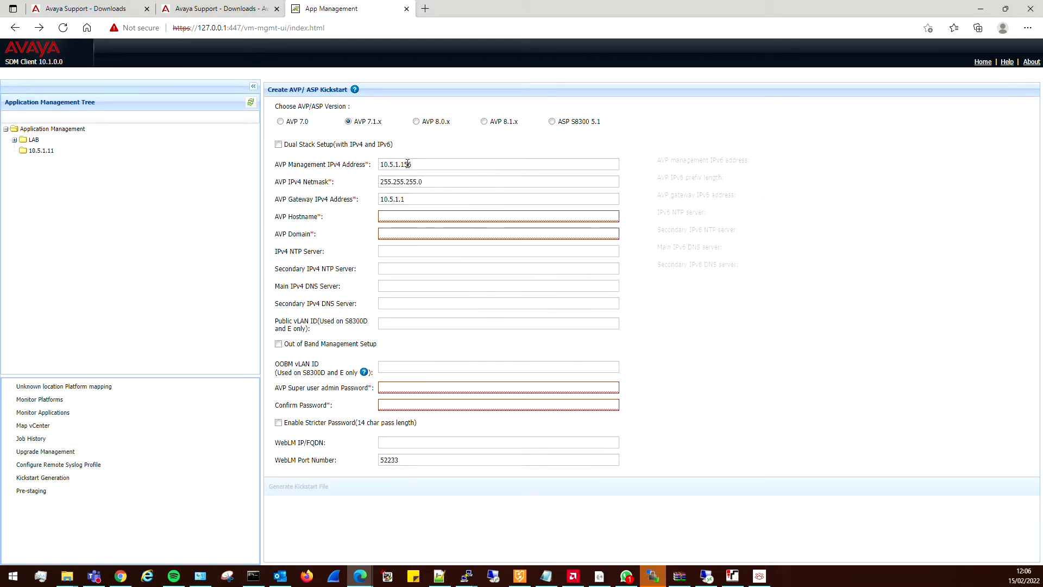
Enter hostname labavp01, domain voipworld.co.uk, IPv4 NTP server time.google.com and main IPv4 DNS server 10.2.3.250.
type("labavp")
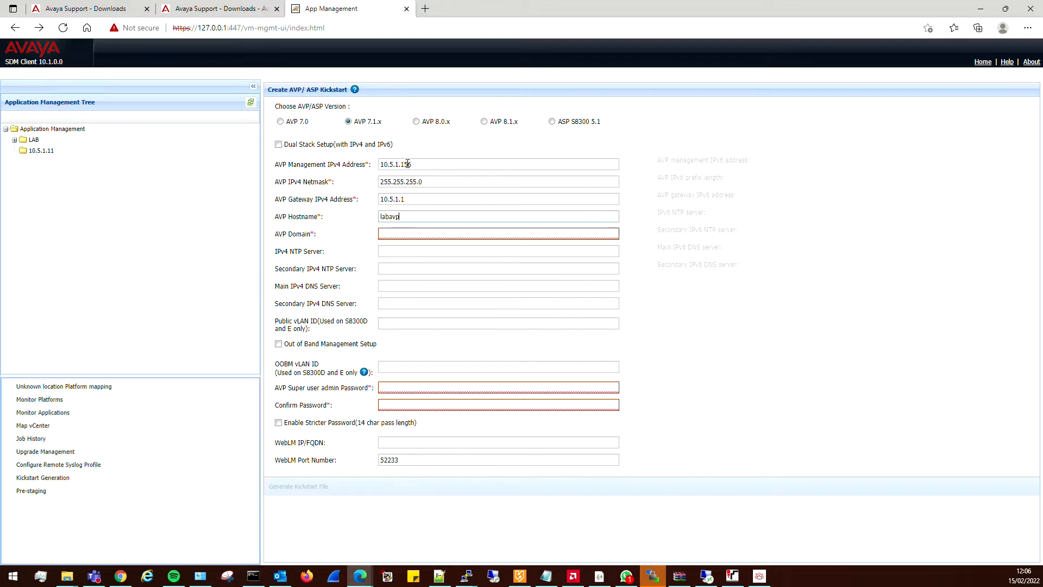
type("01")
key("Tab")
type("voipworld.co.uk")
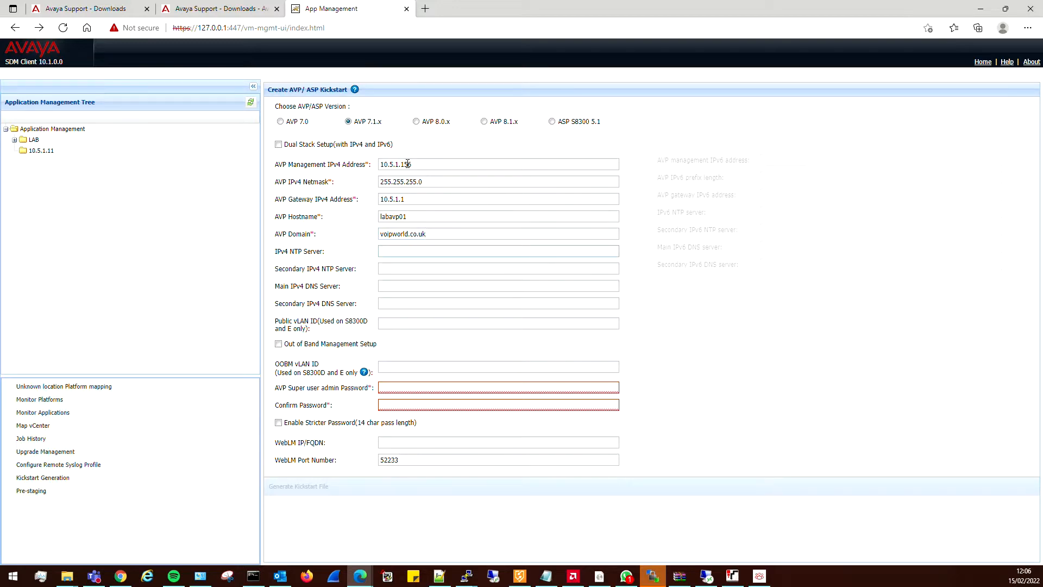
type("time.google.com")
key("Tab")
key("Tab")
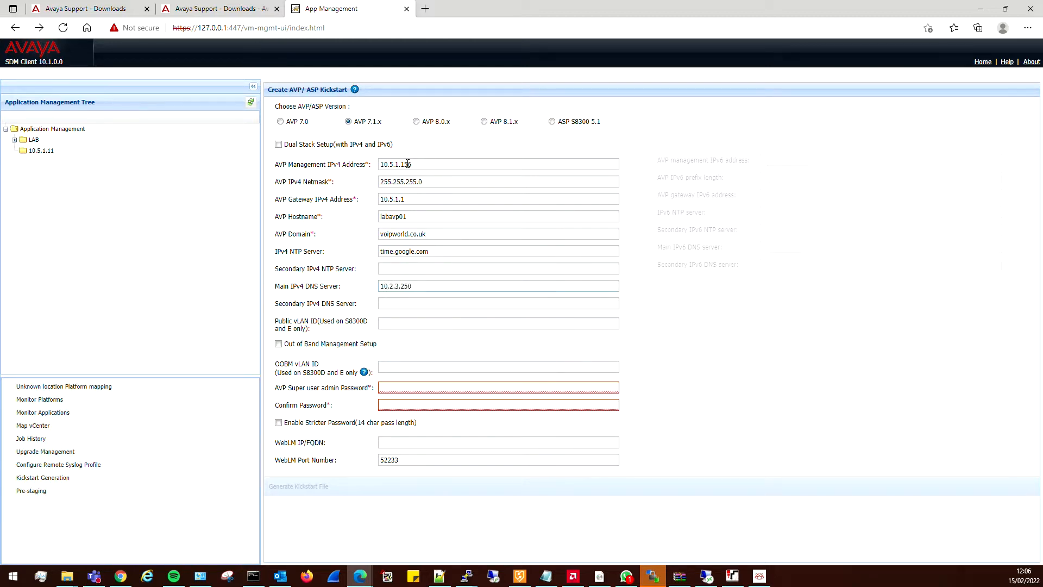
Enter and confirm the AVP super user admin password and generate the kickstart file.
left_click(426, 385)
key("Tab")
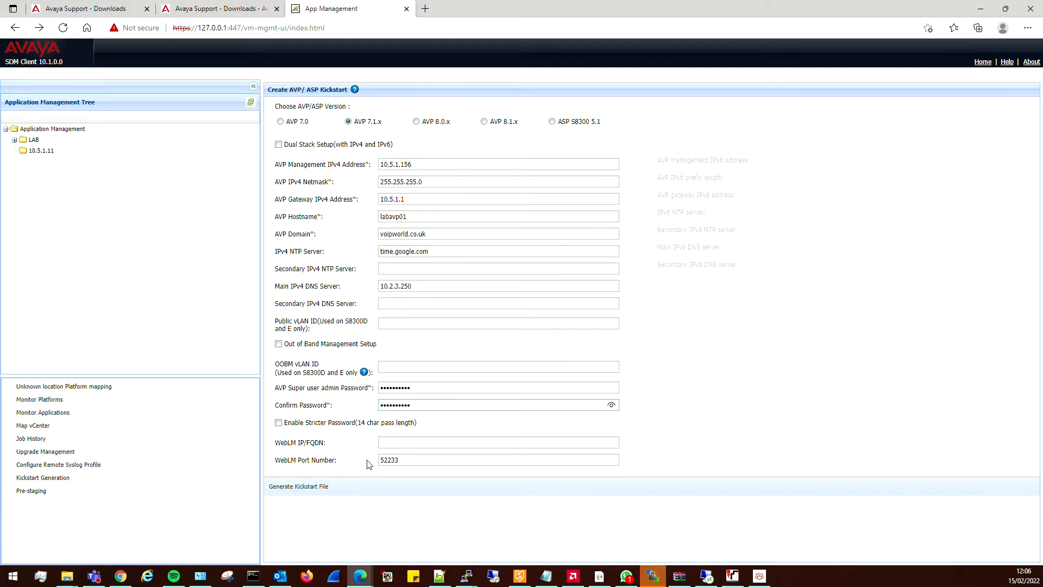
left_click(301, 490)
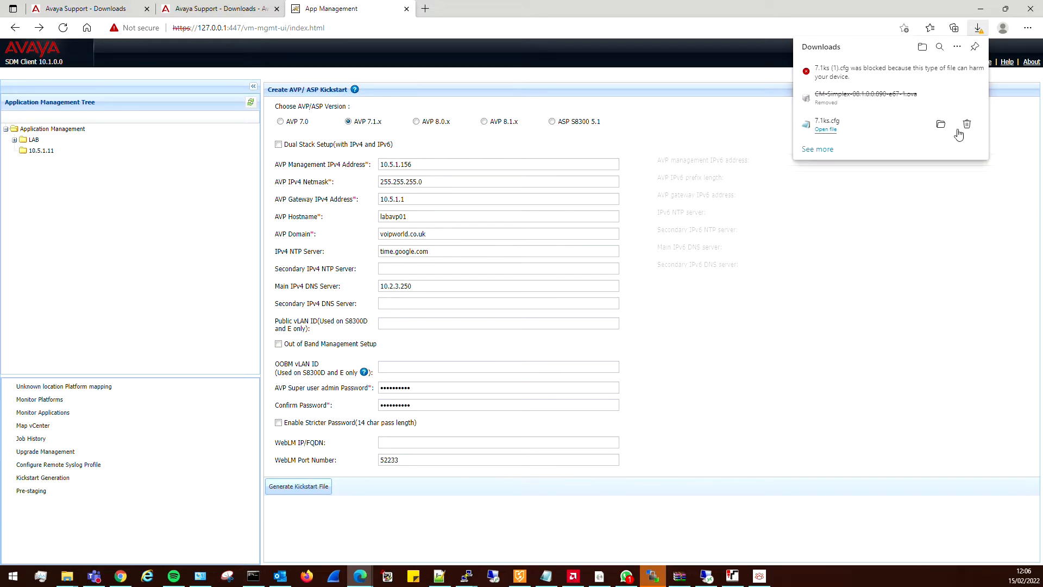
Open the downloaded 7.1ks.cfg file, examine its network, hostname and DNS settings, and close it.
left_click(842, 132)
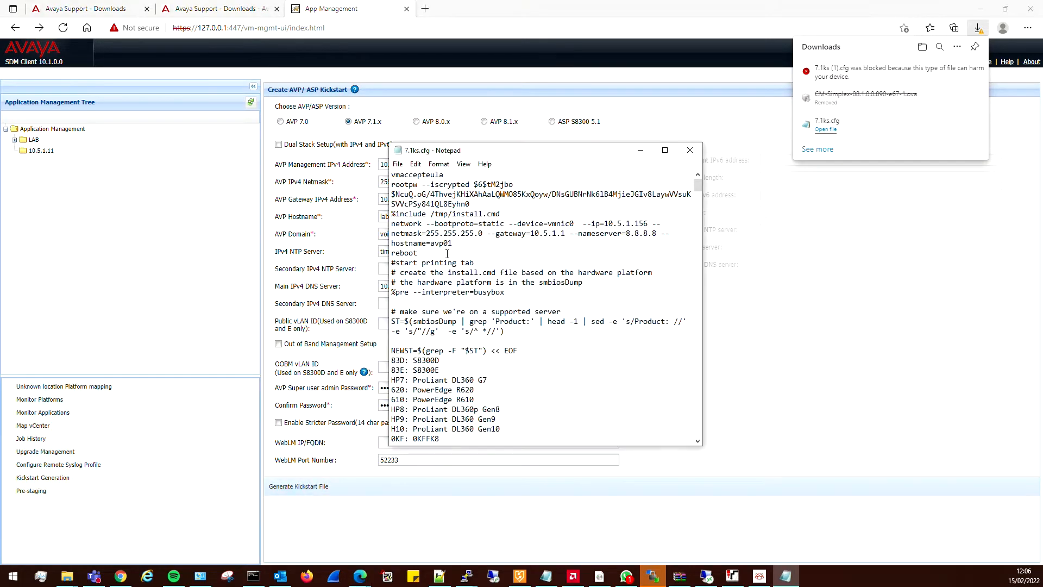
left_click(665, 151)
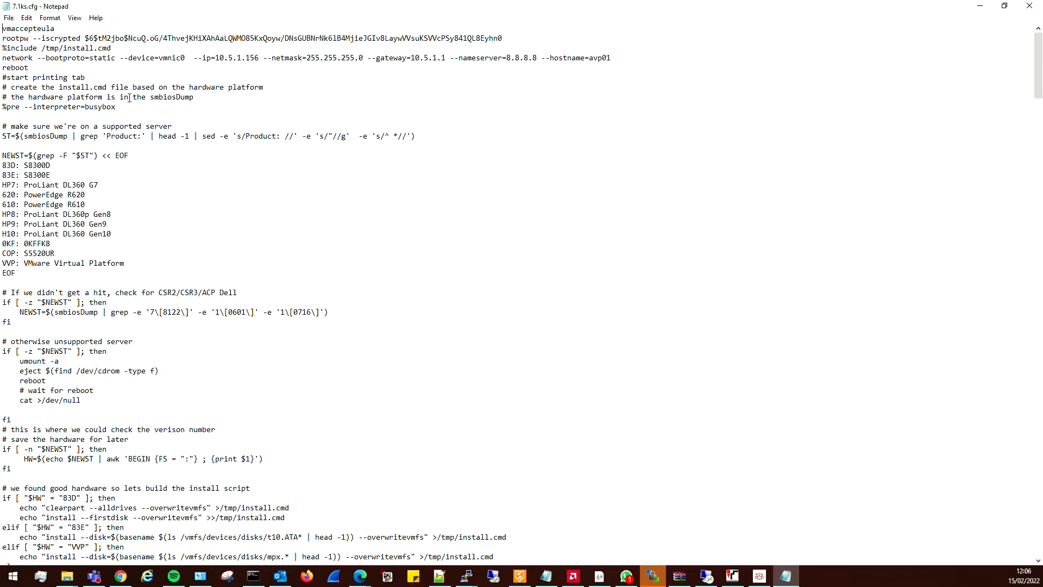
scroll(134, 179, "down", 13)
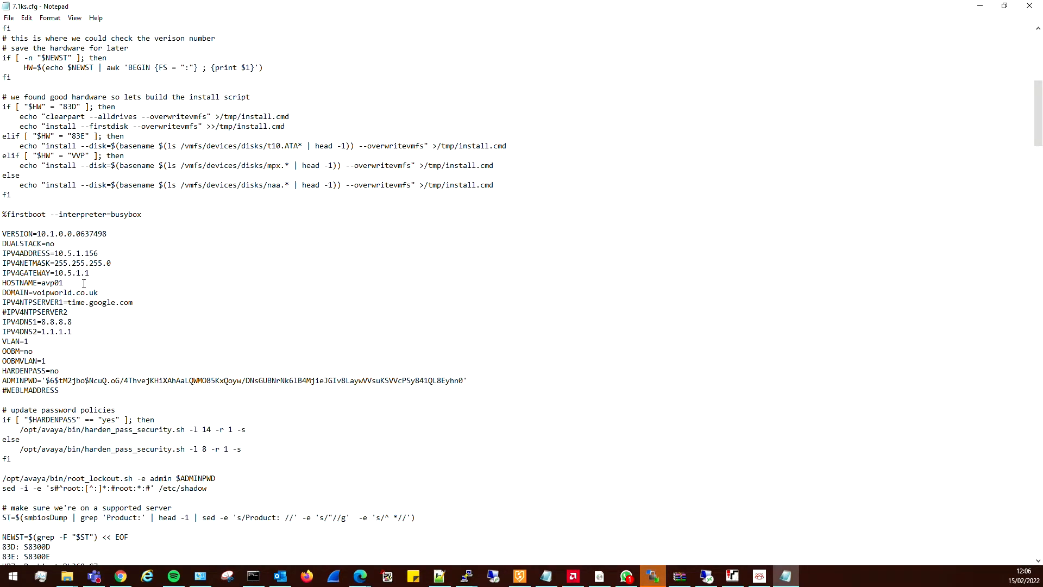
left_click(1029, 5)
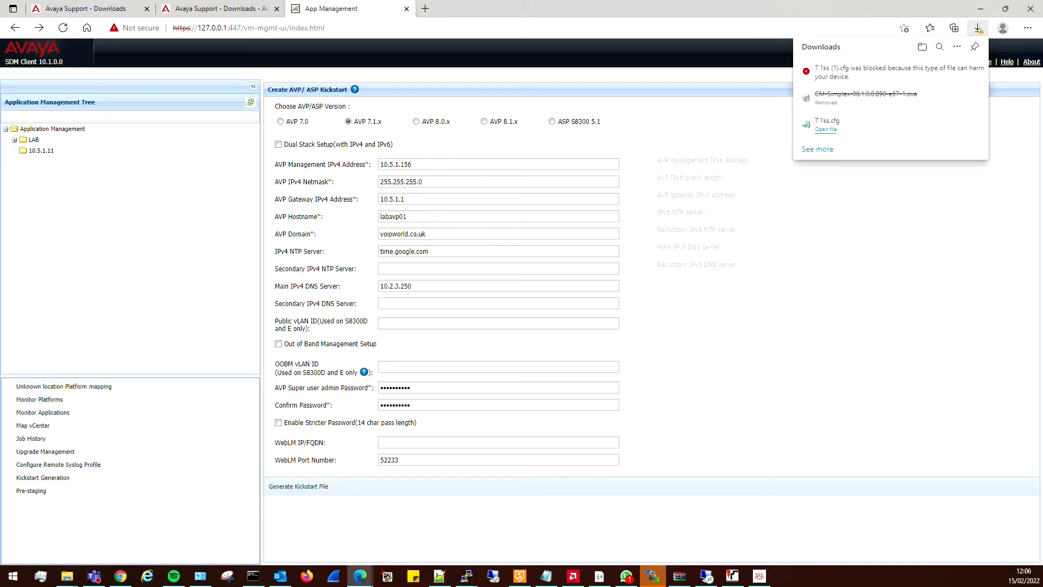
View the contents of the NEW VOLUME (G:) drive in File Explorer and return to the browser.
key("alt+Tab")
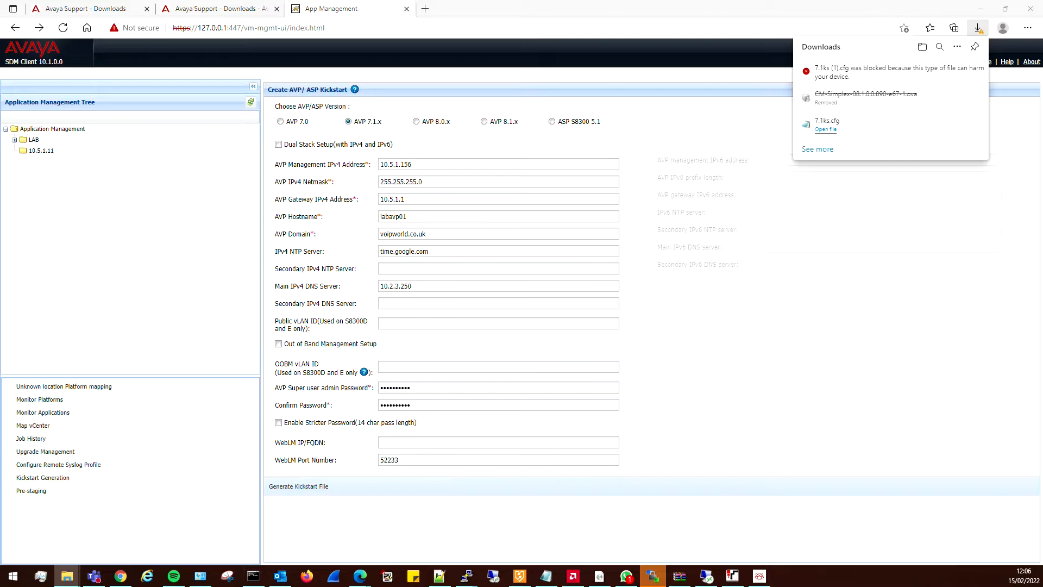
left_click_drag(0, 71, 585, 84)
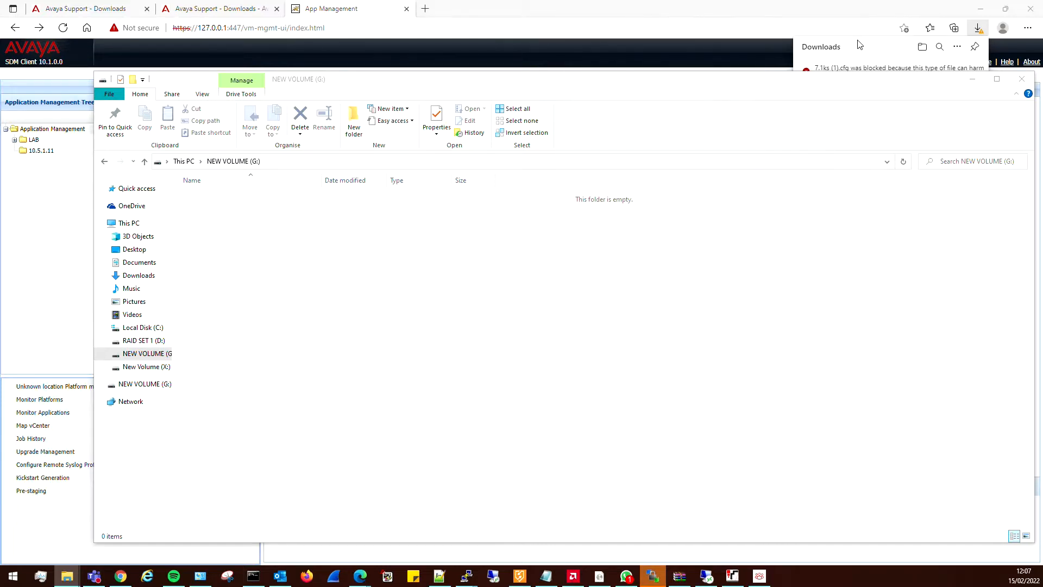
left_click(654, 21)
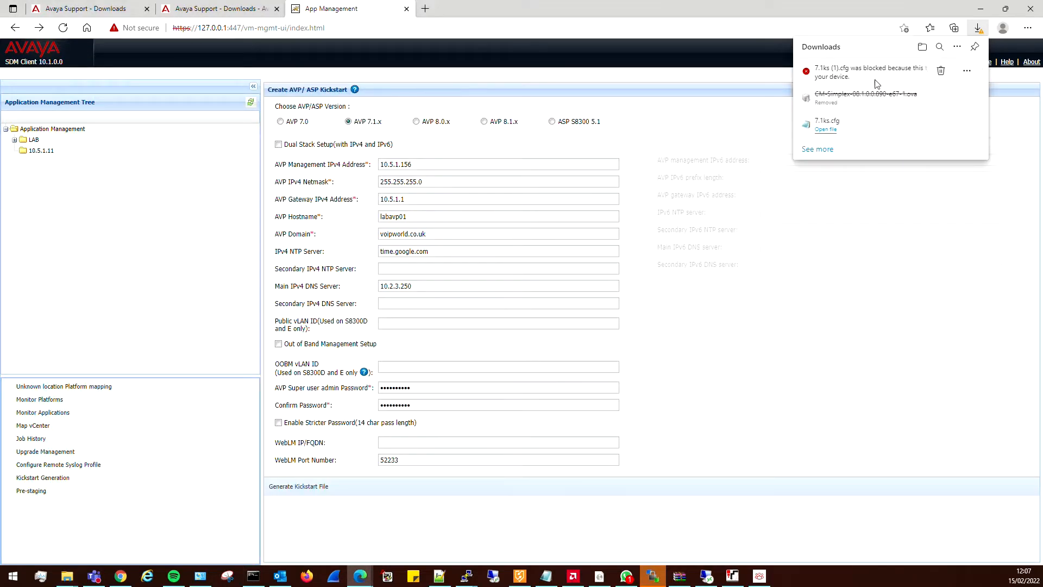
Keep the blocked download 7.1ks (1).cfg and paste a copy of it into the NEW VOLUME (G:) drive.
left_click(970, 75)
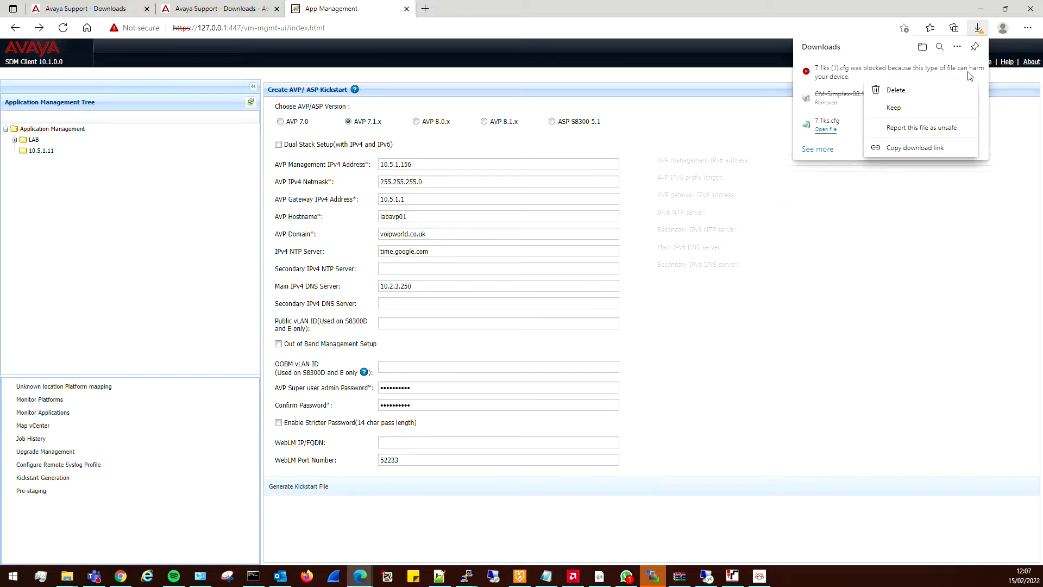
left_click(913, 108)
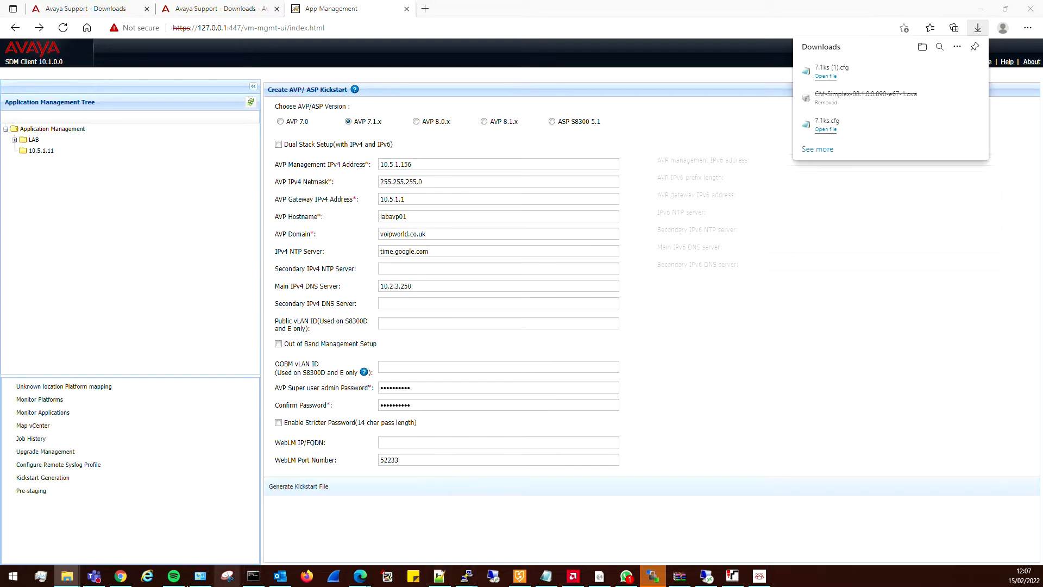
mouse_move(68, 577)
left_click(45, 539)
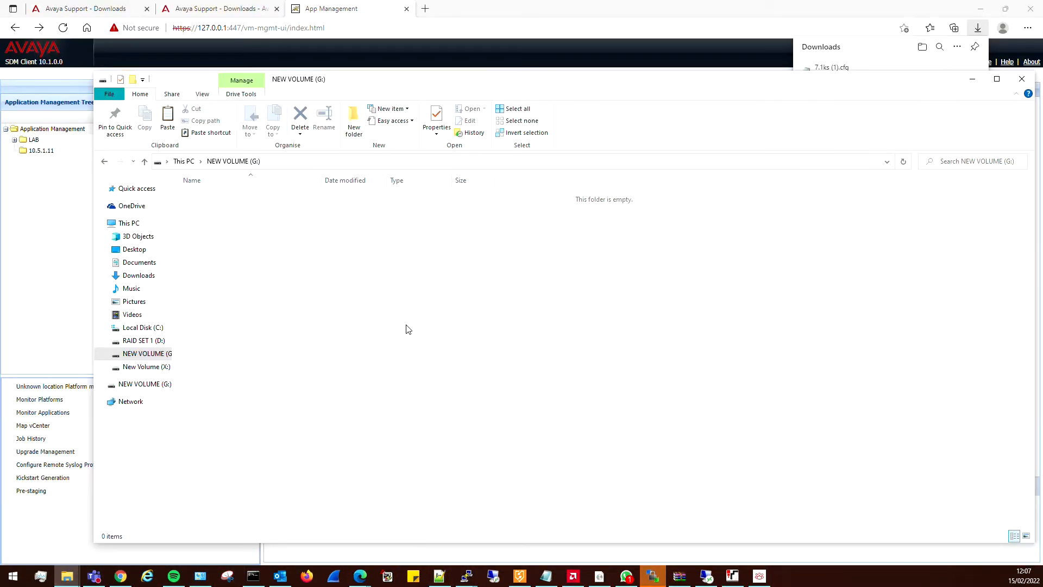
right_click(416, 327)
left_click(458, 410)
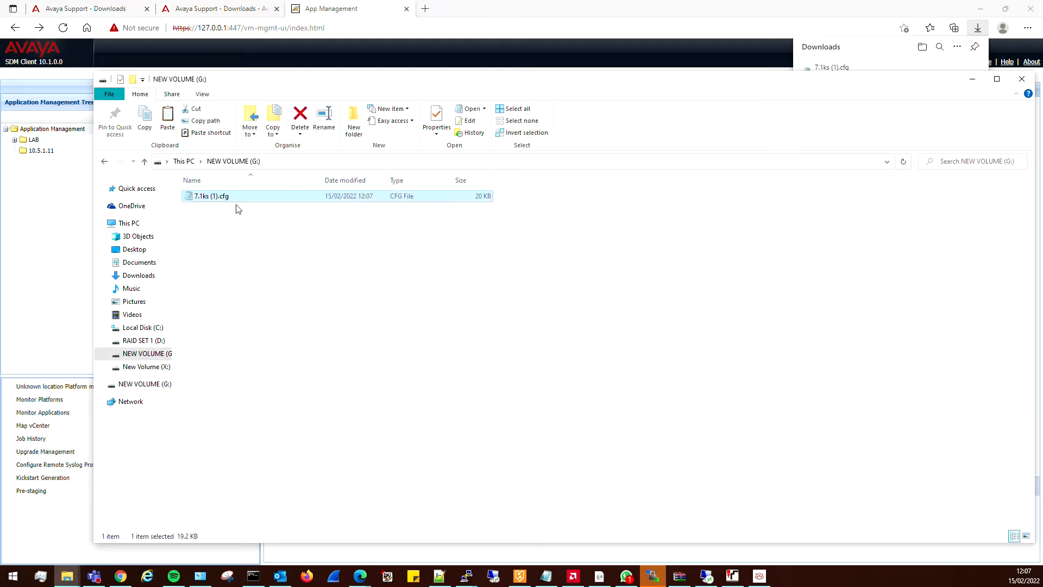
Rename the kickstart file on the NEW VOLUME (G:) drive to 7.1ks.cfg and move the File Explorer window out of view.
left_click(222, 197)
key("Right")
key("BackSpace")
key("BackSpace")
key("BackSpace")
key("BackSpace")
left_click(302, 248)
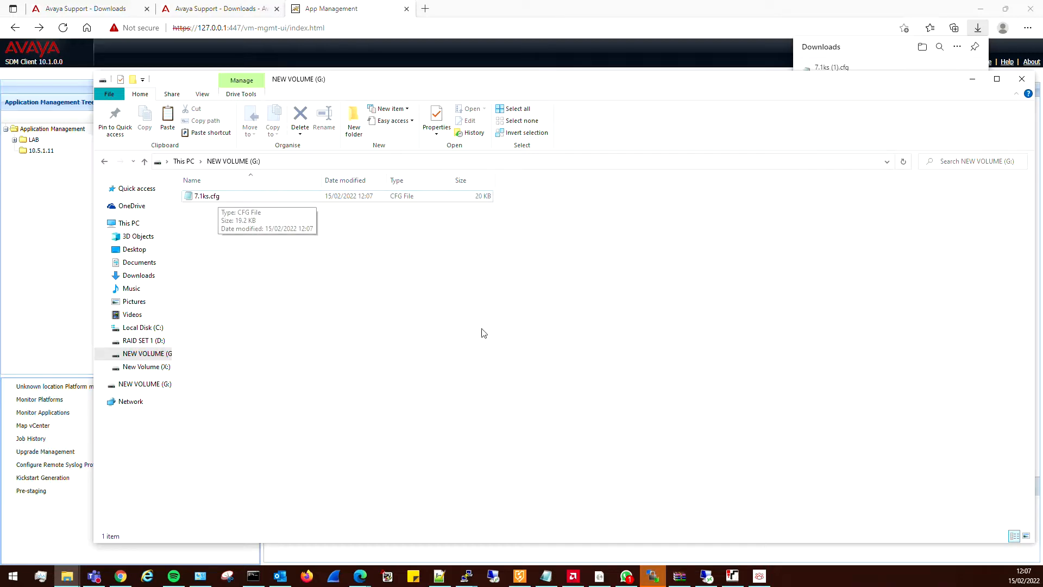
left_click_drag(506, 88, 0, 54)
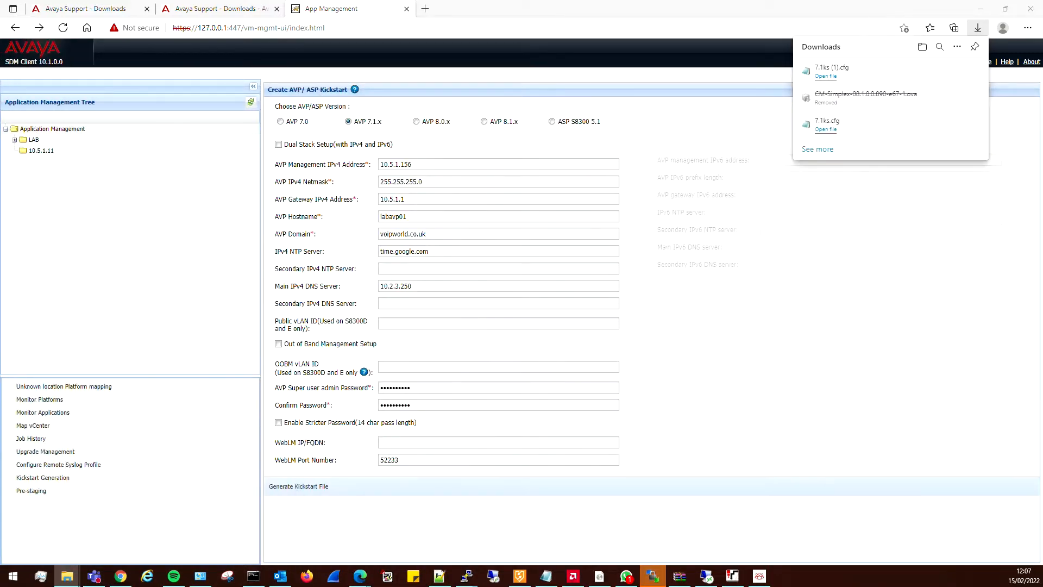
Open the Internet Protocol Version 4 properties of the Ethernet 8 connection, examine the static IP address and subnet mask, and close the dialogs.
left_click(202, 577)
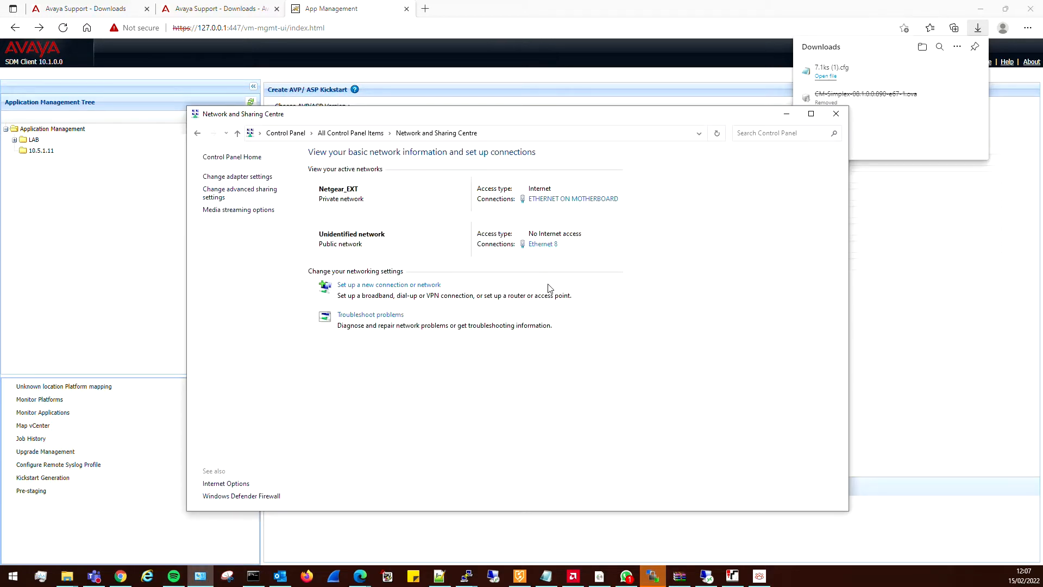
left_click(545, 244)
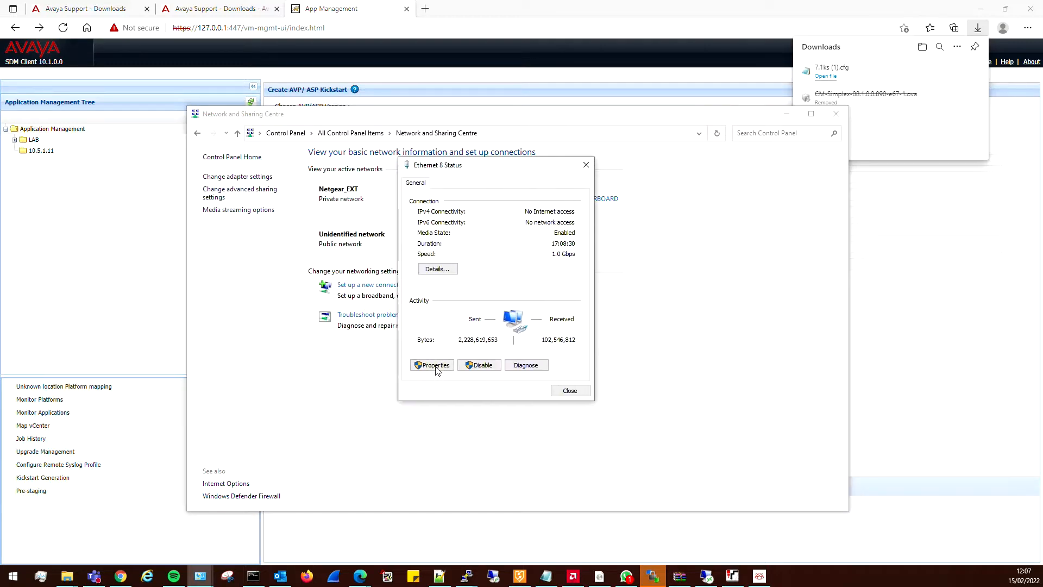
left_click(433, 366)
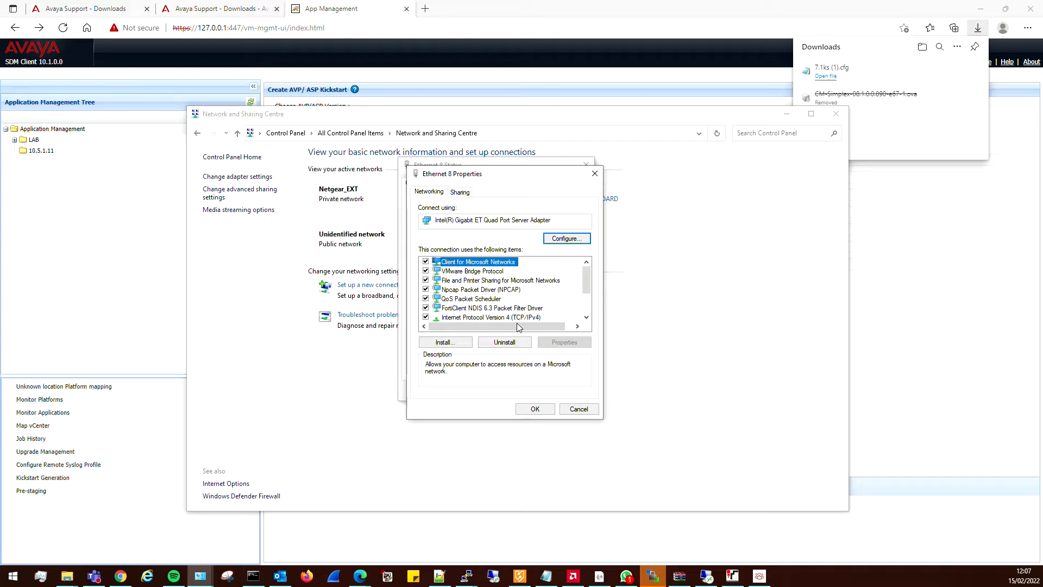
left_click(514, 318)
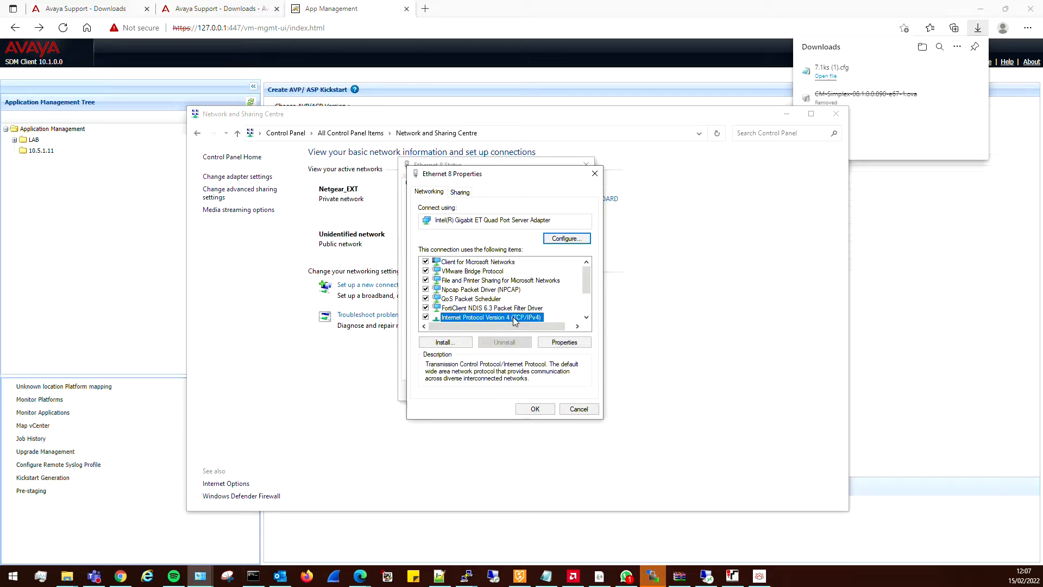
left_click(562, 346)
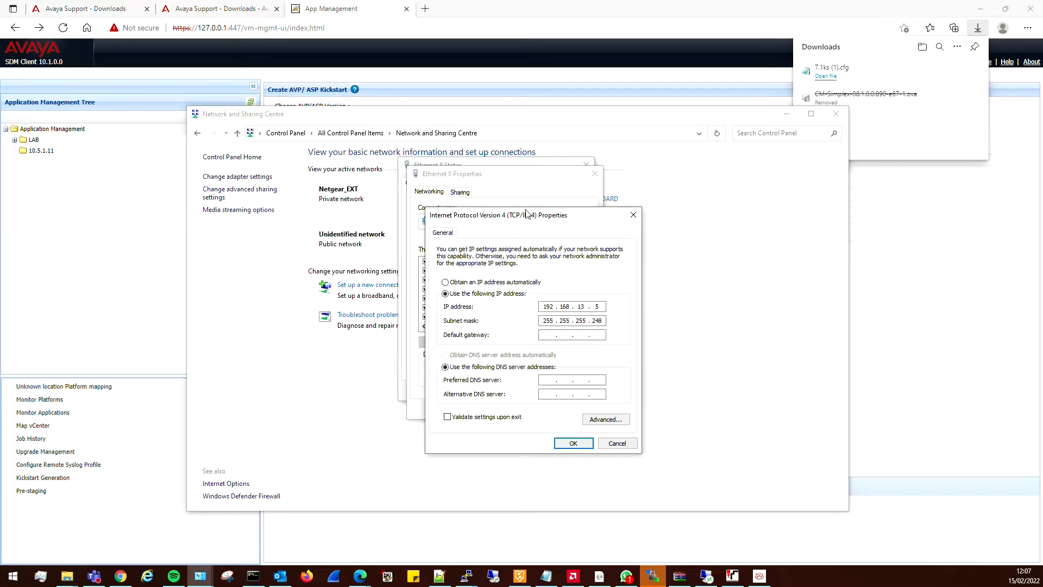
left_click_drag(526, 216, 286, 170)
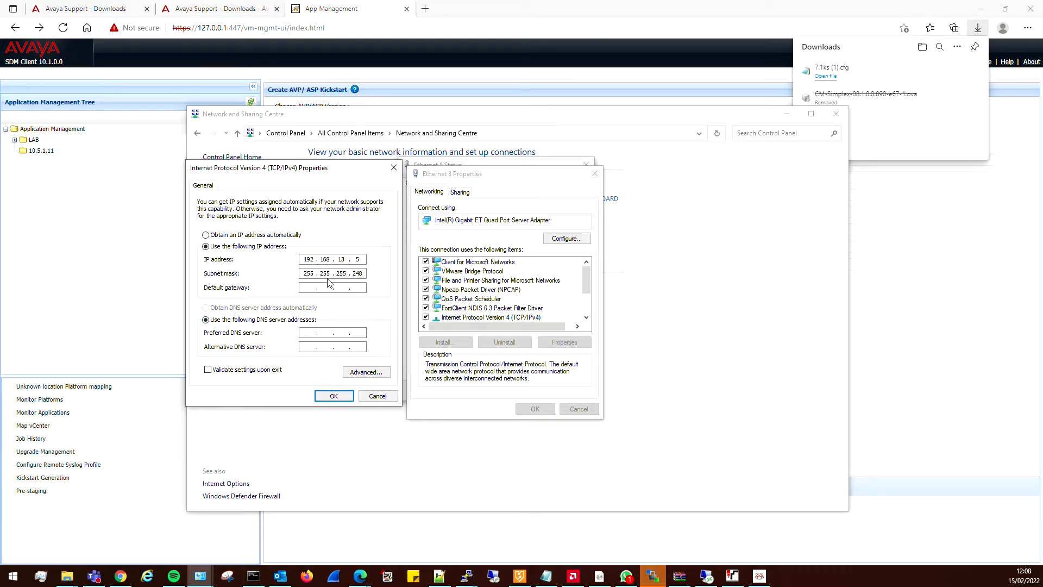
left_click(343, 398)
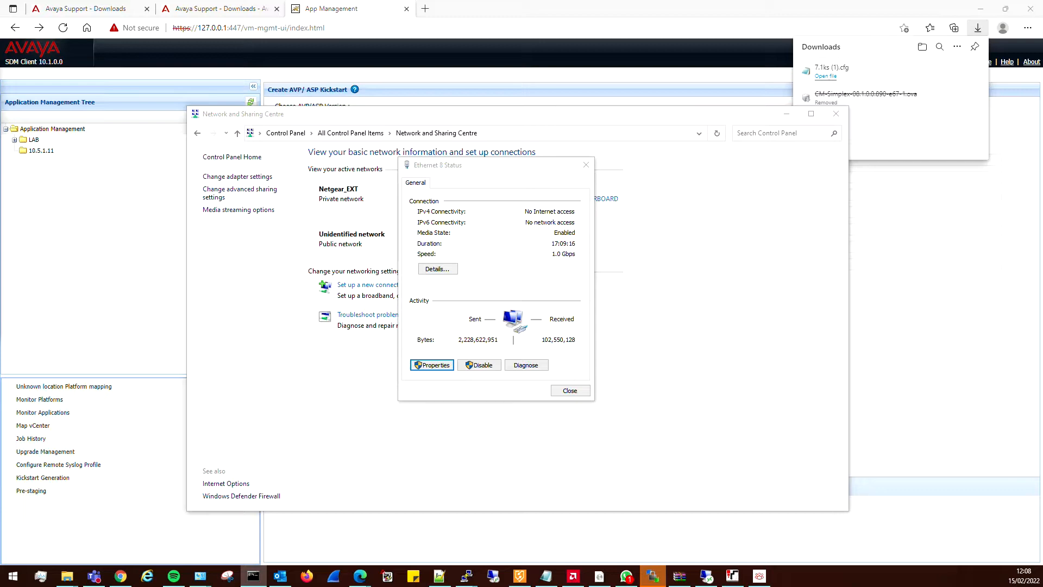
Start a continuous ping to 192.168.13.6 in a Command Prompt window with ping 192.168.13.6 -t.
left_click_drag(0, 114, 637, 184)
left_click(615, 324)
left_click(660, 308)
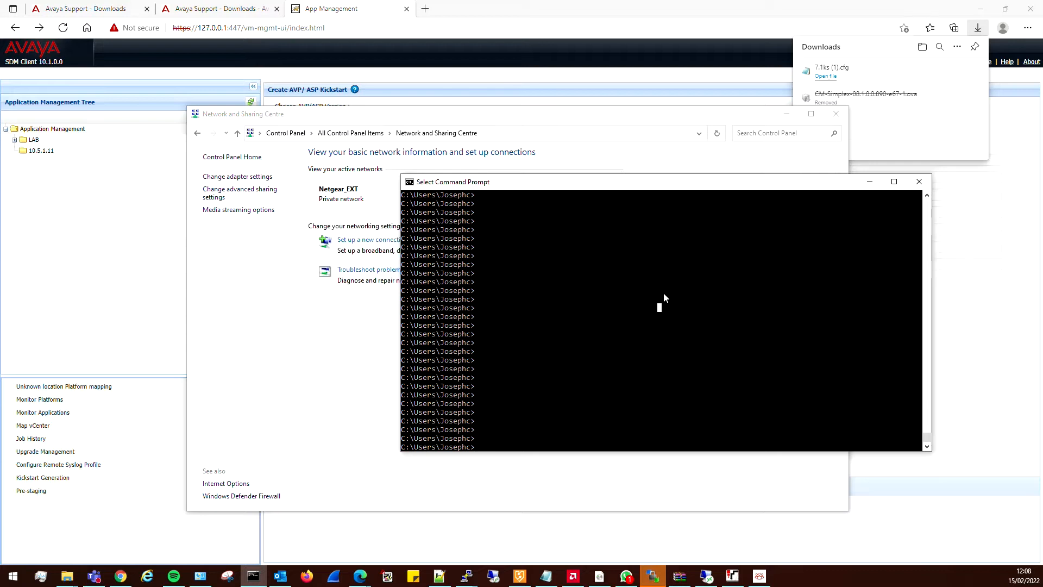
type("ping 192.1")
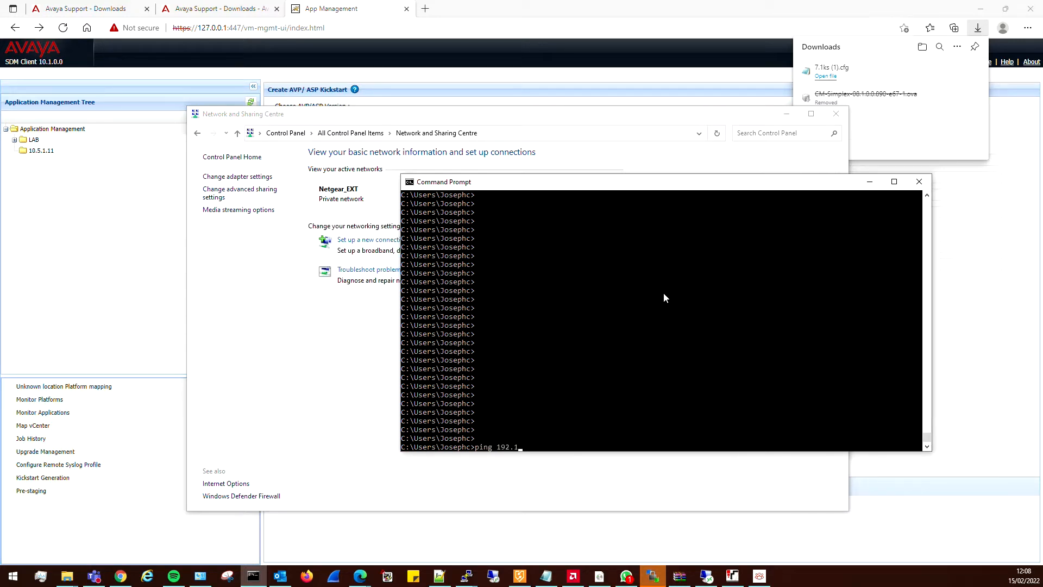
type("68.13.6 -t")
key("Return")
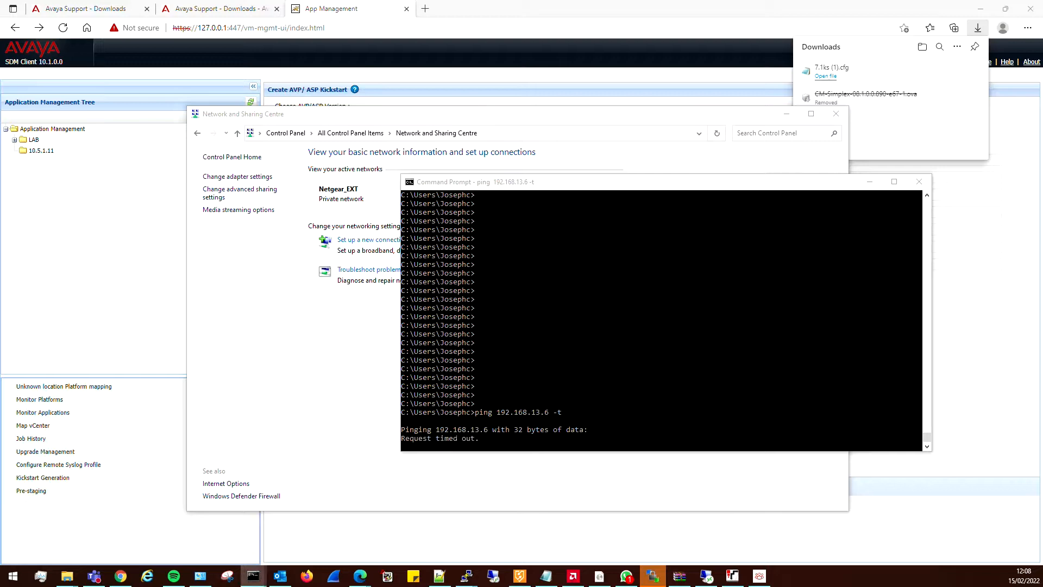
In a second Command Prompt window, run ping 10.5.1.156 -t, stop it, reposition the window and run the same ping again.
left_click_drag(0, 128, 392, 76)
left_click(324, 168)
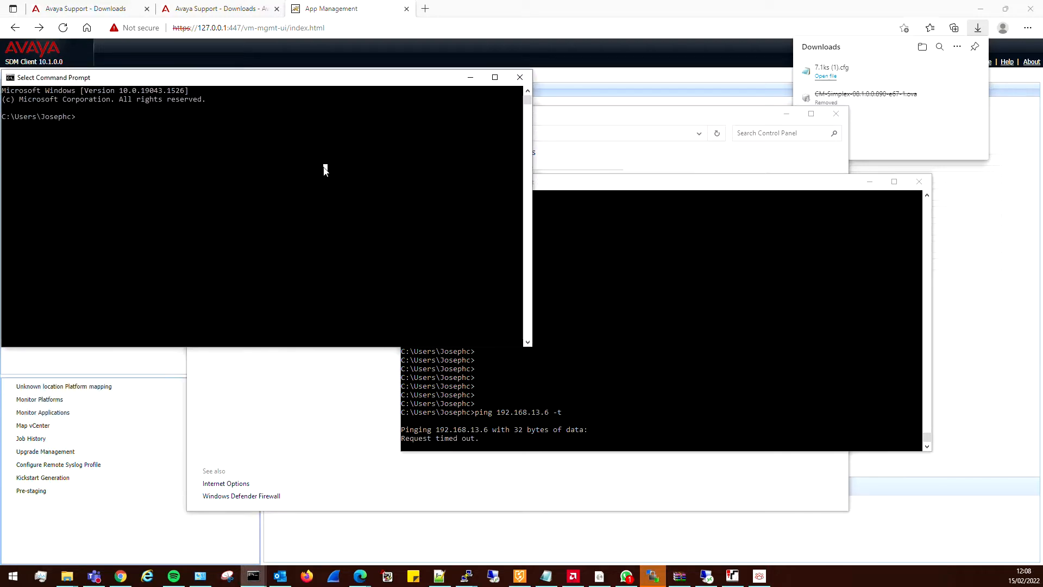
type("ping 10.5.1.156 -t")
key("Return")
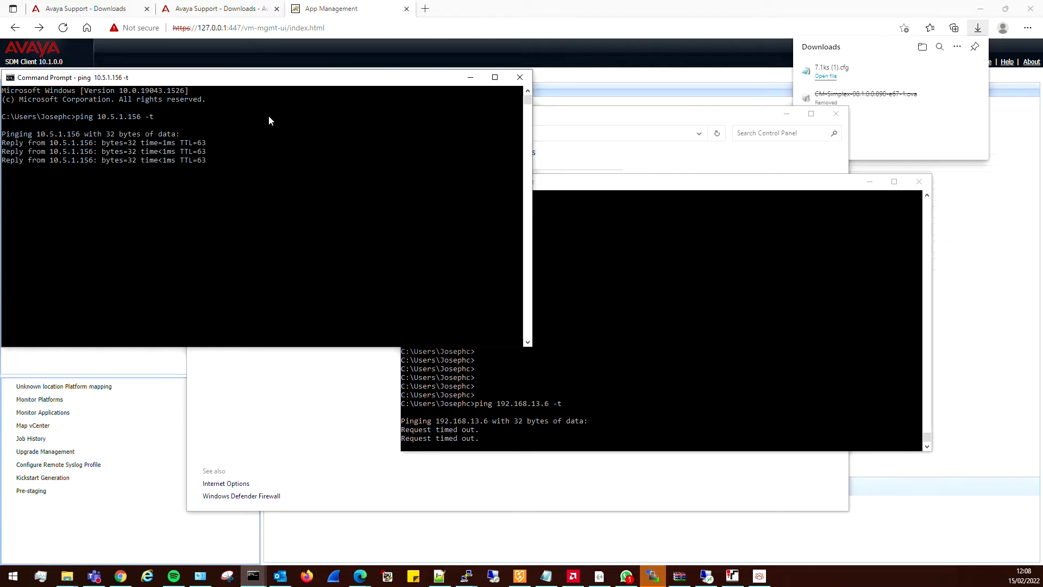
key("ctrl+c")
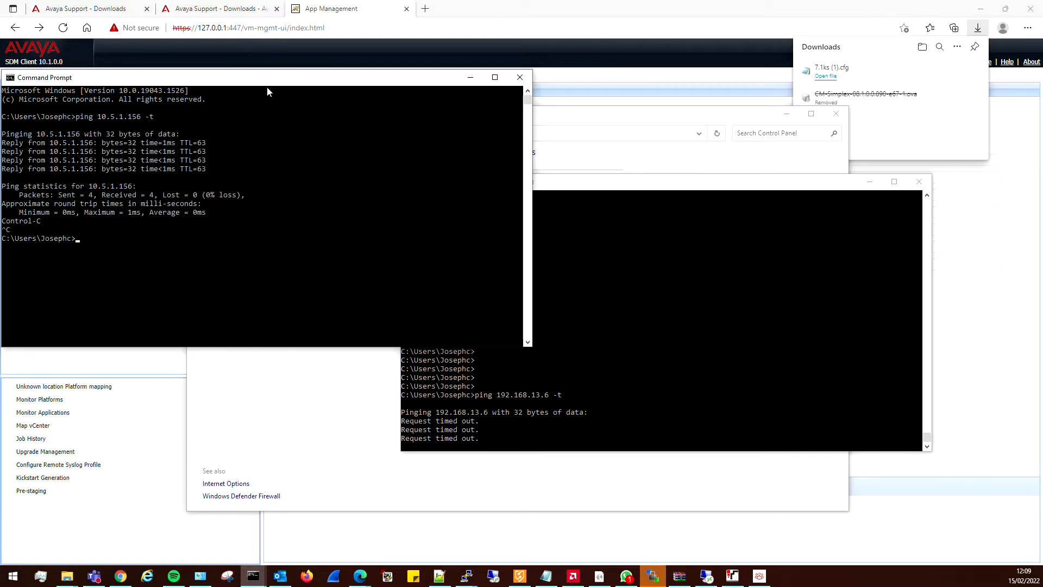
left_click_drag(261, 80, 273, 57)
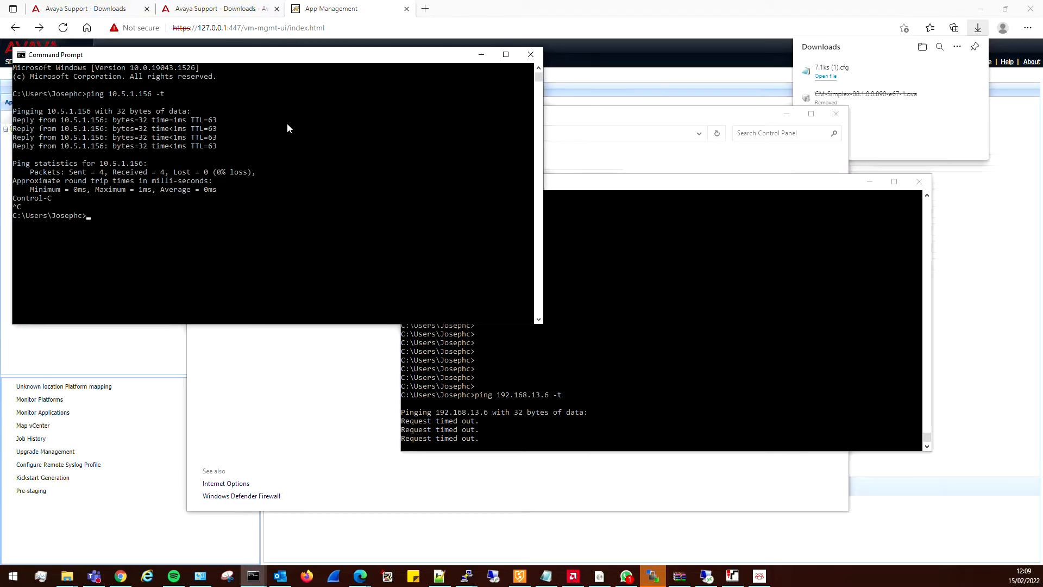
left_click(287, 163)
key("Up")
key("Return")
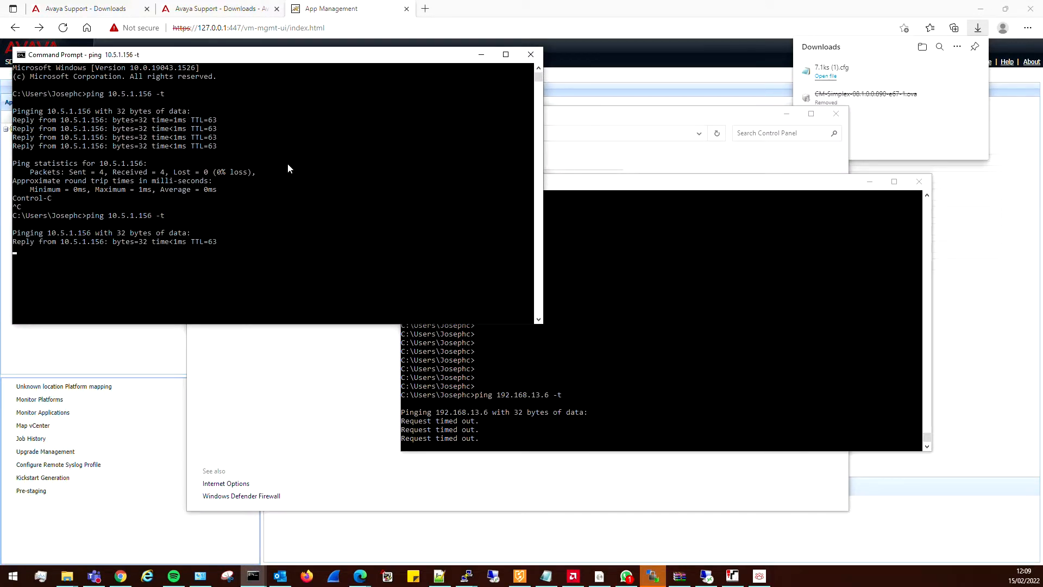